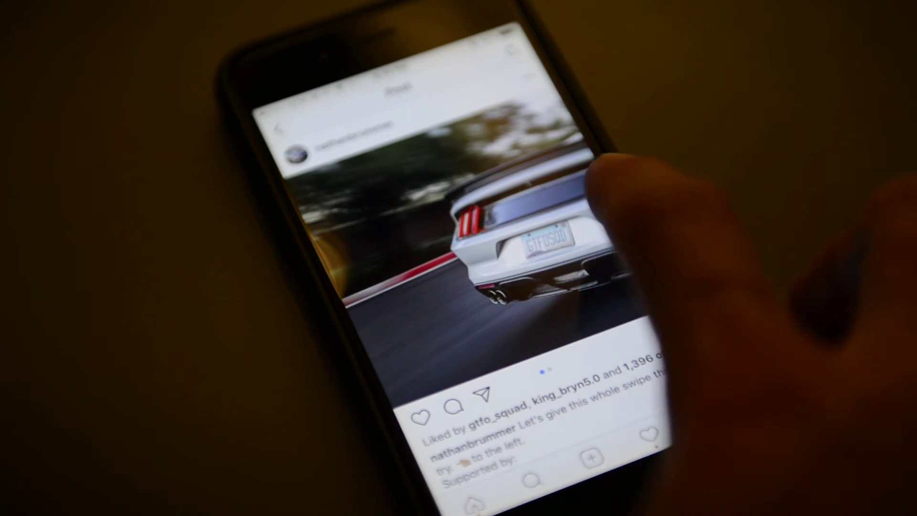
Step: Swipe between the car post's side and rear photos, enlarge them, then return home
left_click_drag(502, 266, 310, 267)
left_click_drag(420, 278, 841, 268)
left_click_drag(615, 204, 512, 297)
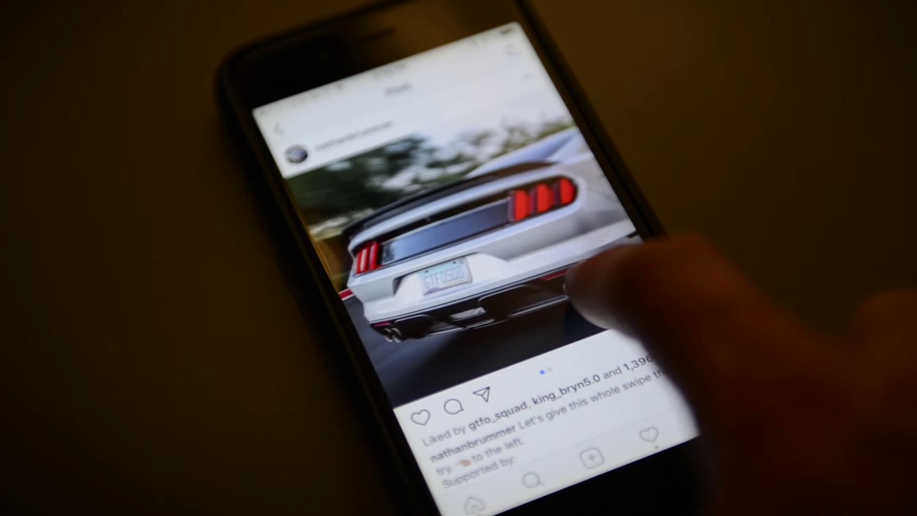
left_click_drag(569, 287, 594, 327)
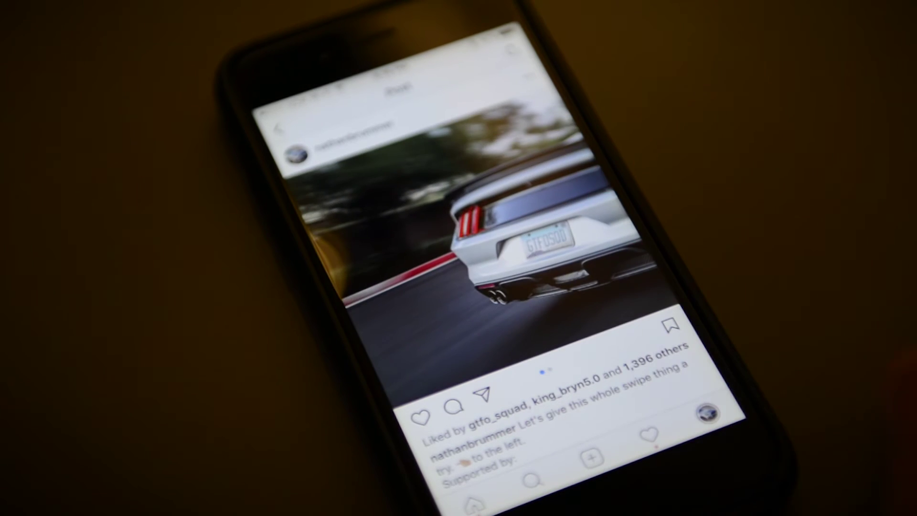
left_click(678, 506)
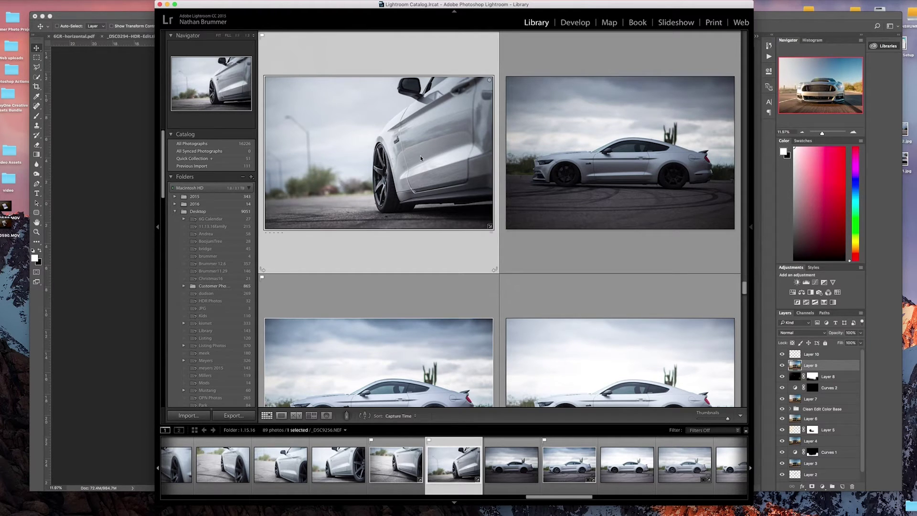
Step: Send the close-up side shot of the silver car to Photoshop CC 2017 via Edit In
right_click(420, 155)
mouse_move(442, 209)
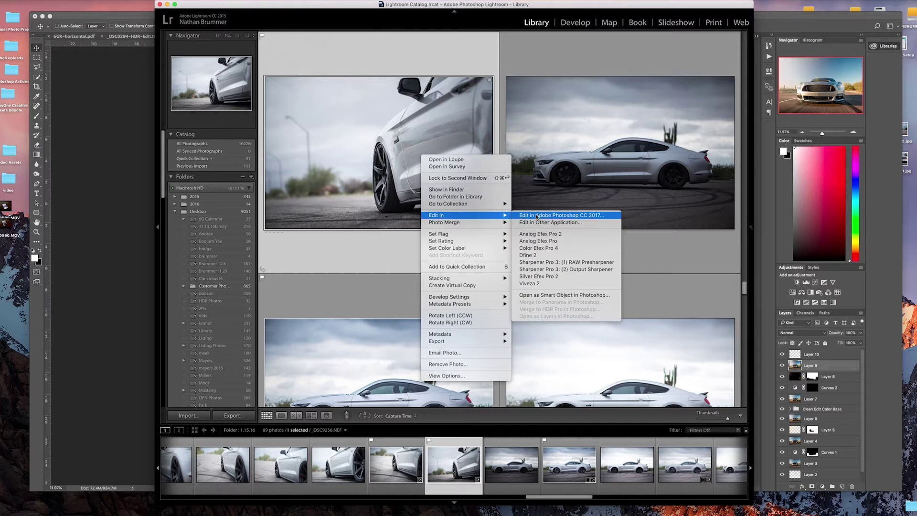
left_click(538, 217)
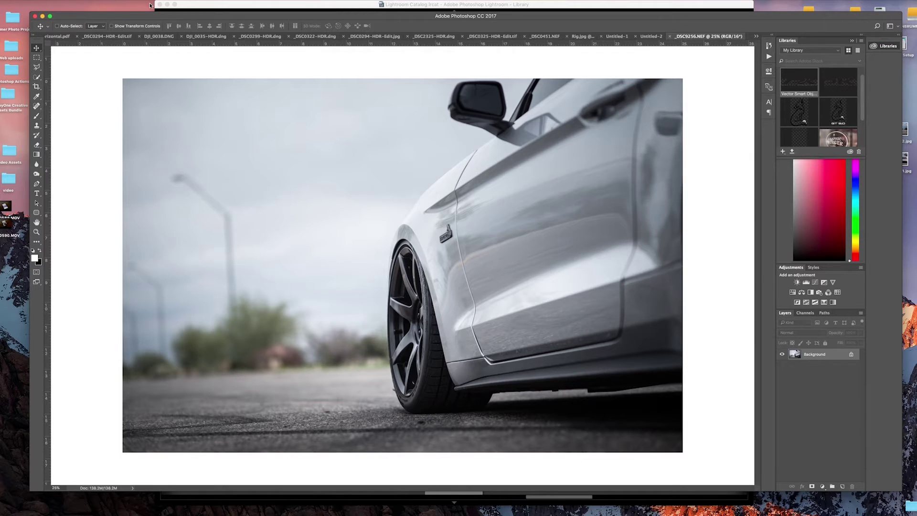
left_click(213, 1)
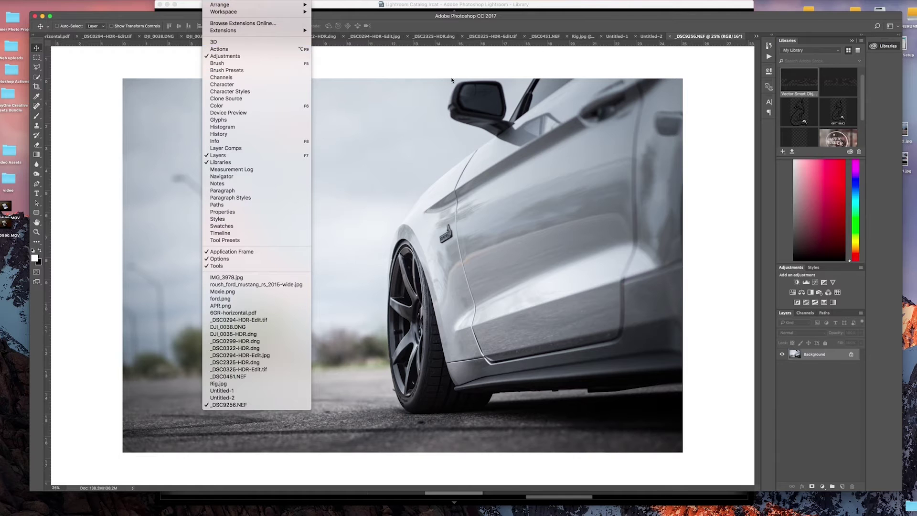
Step: Create an action named 'Swipe' in the Actions panel and begin recording it
left_click(522, 59)
left_click(768, 57)
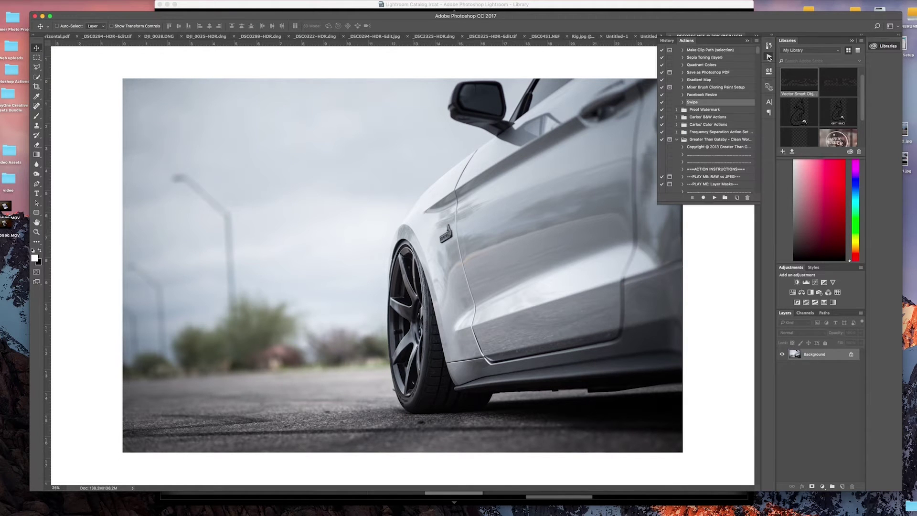
left_click(736, 198)
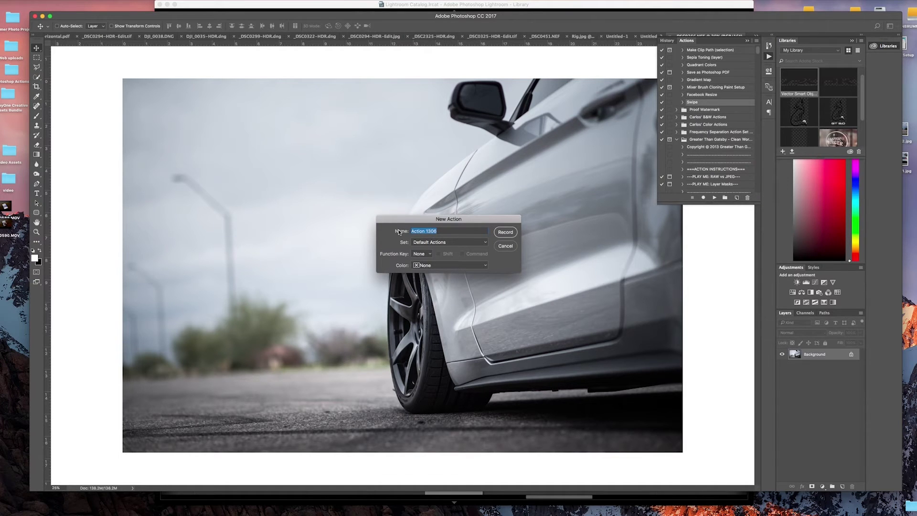
type("Swipe2")
left_click(509, 234)
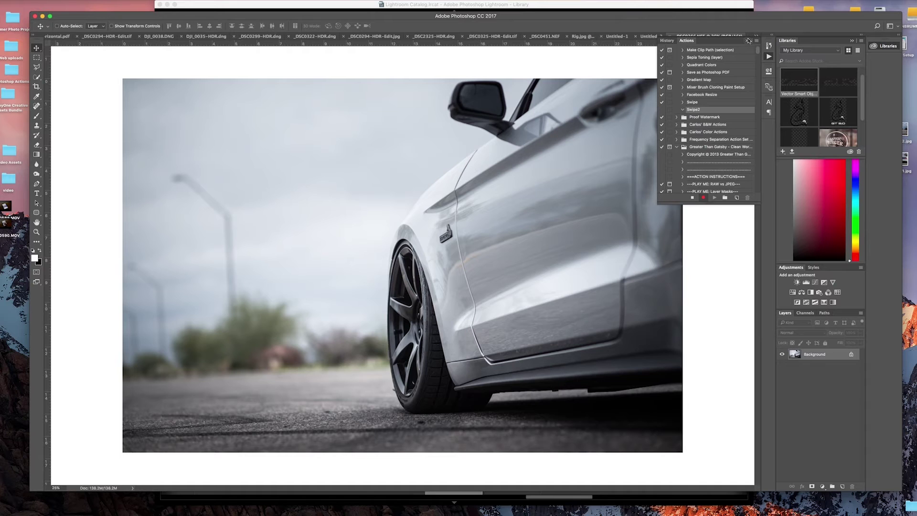
left_click(749, 42)
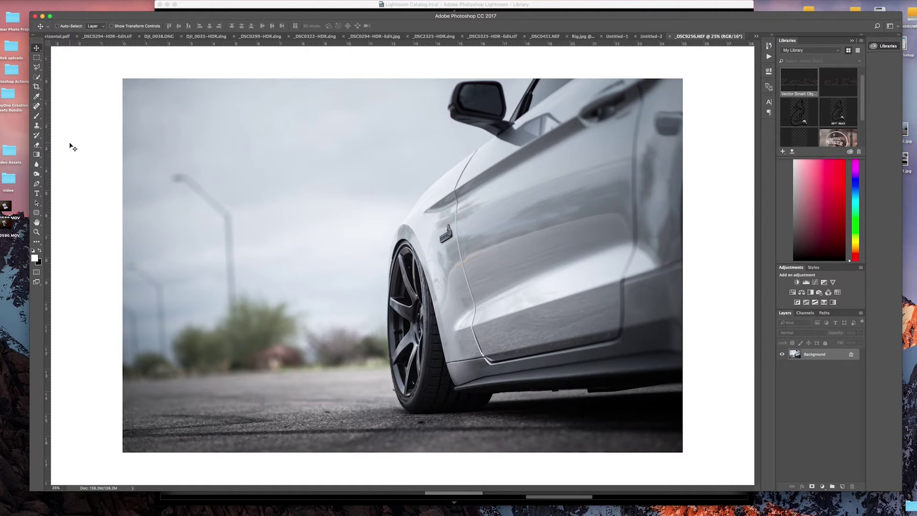
Step: Crop the car photo to a 2:1 width-to-height ratio and duplicate it as Layer 1
left_click(37, 87)
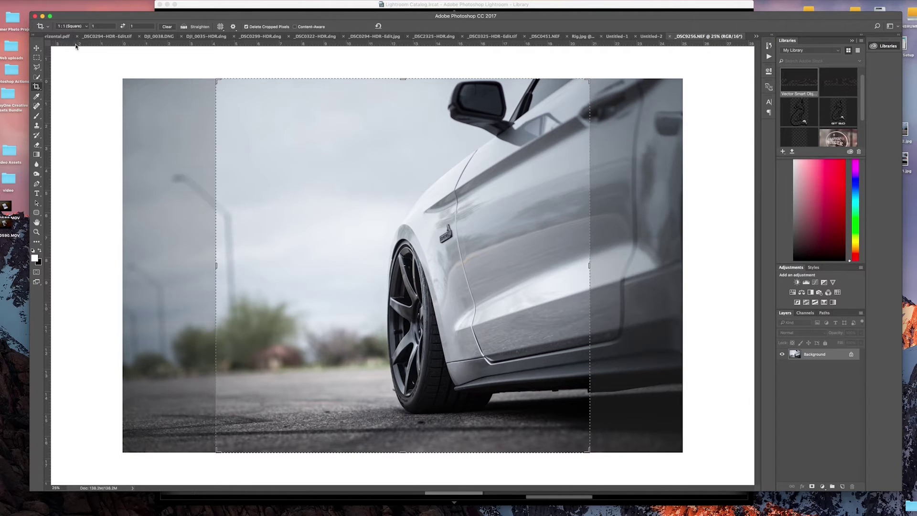
left_click(101, 29)
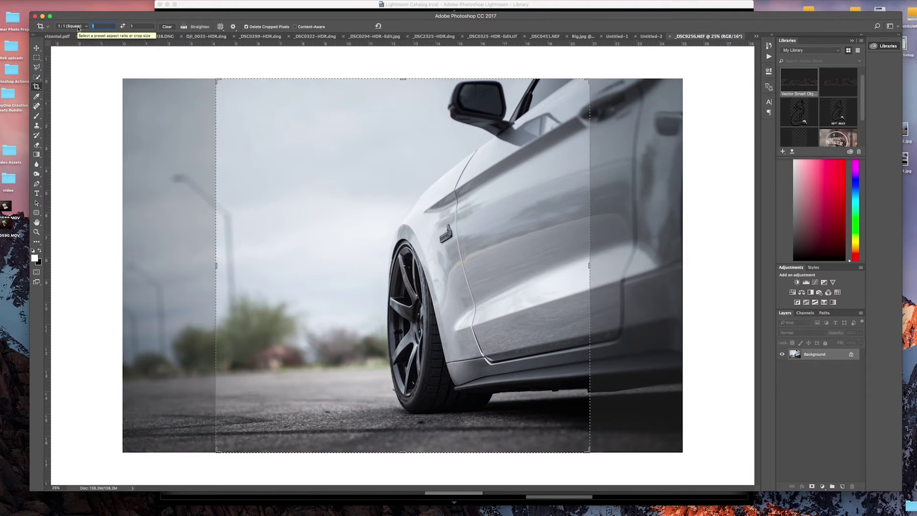
type("2")
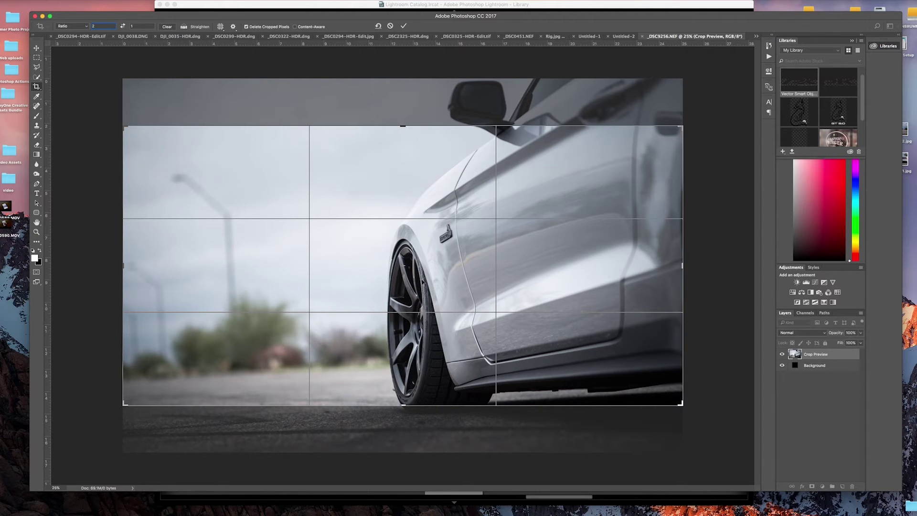
key("Return")
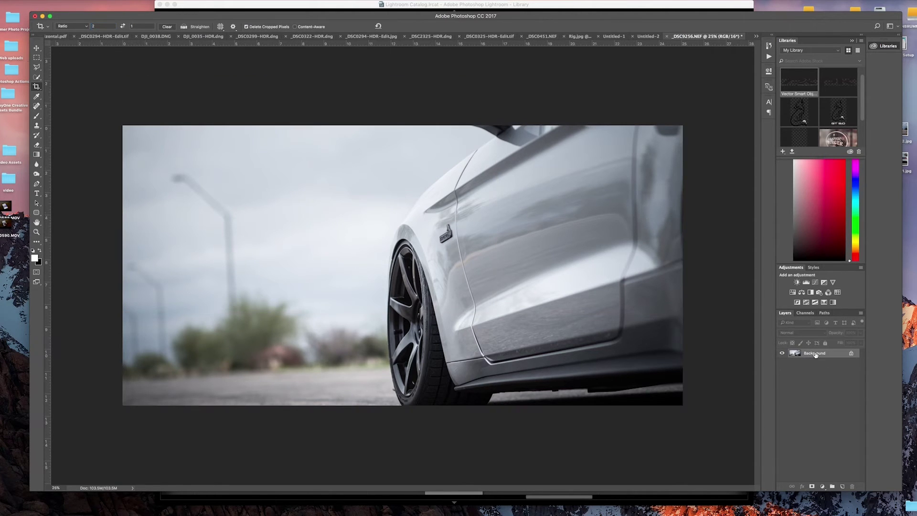
key("super+j")
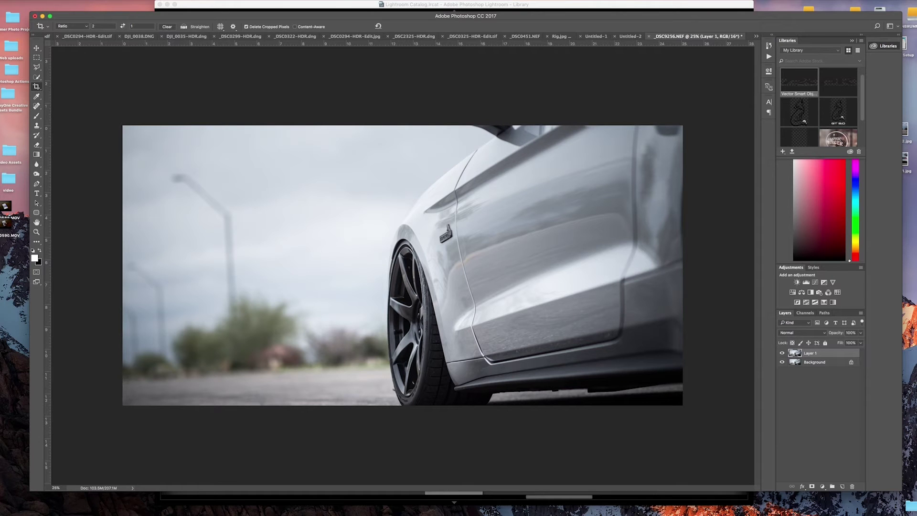
Step: Add a New Guide Layout with 2 columns dividing the photo into equal halves
left_click(194, 0)
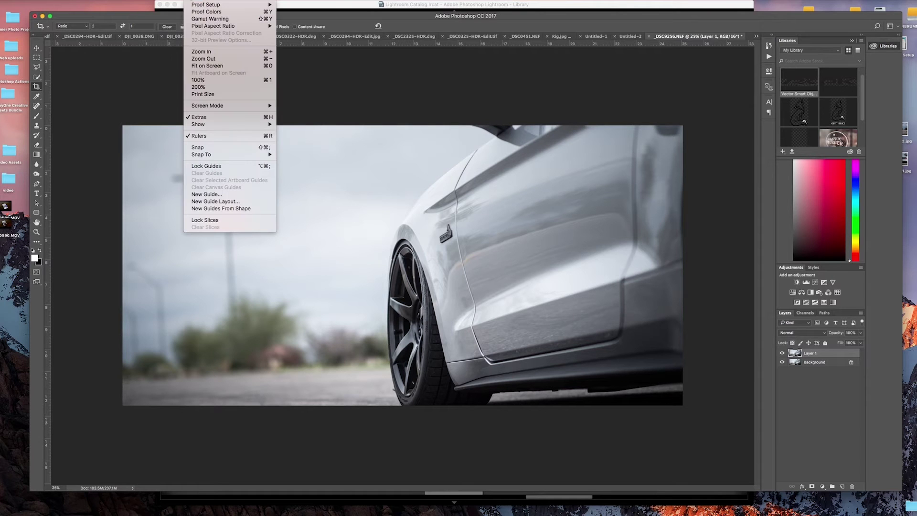
left_click(203, 201)
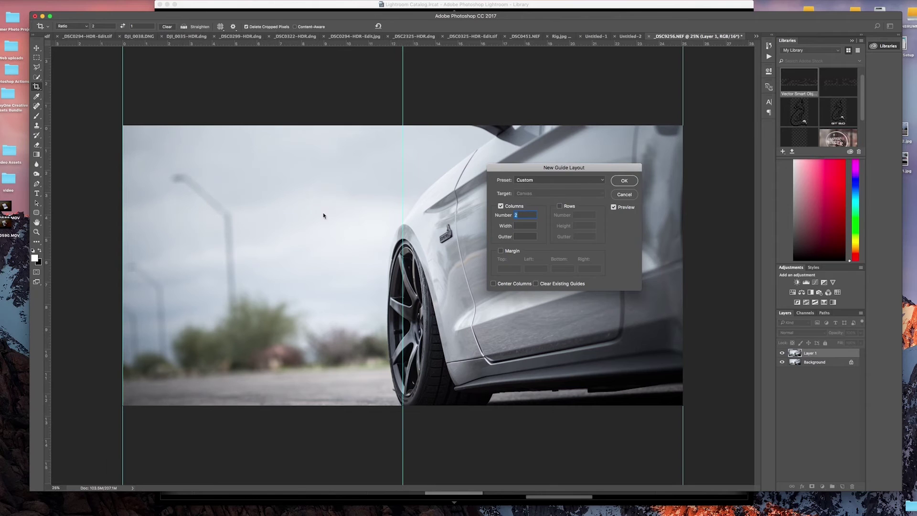
left_click_drag(520, 173, 478, 204)
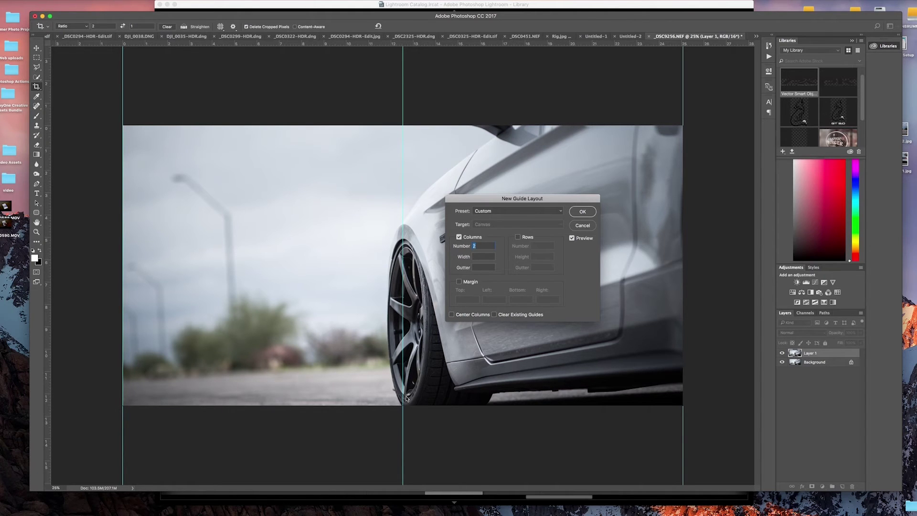
left_click(583, 212)
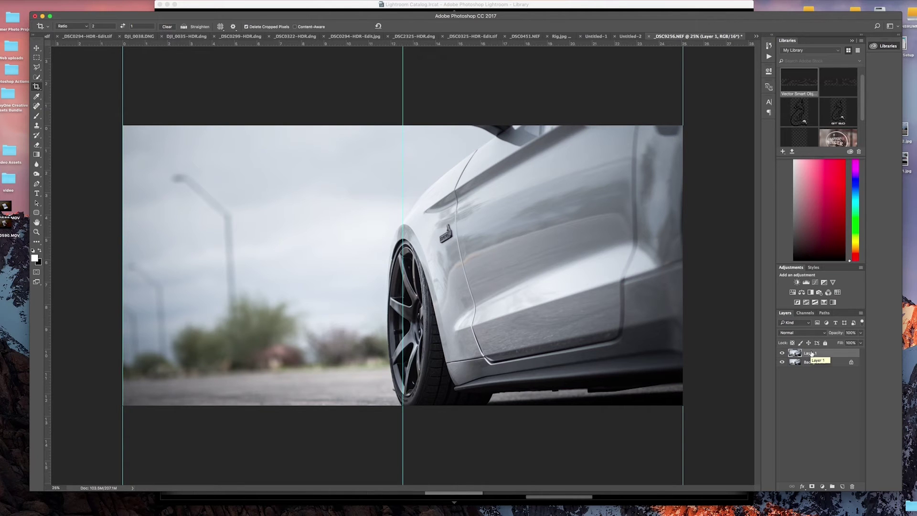
Step: Duplicate Layer 1, move the copy right to the centre guide, and select Layer 1
key("super+j")
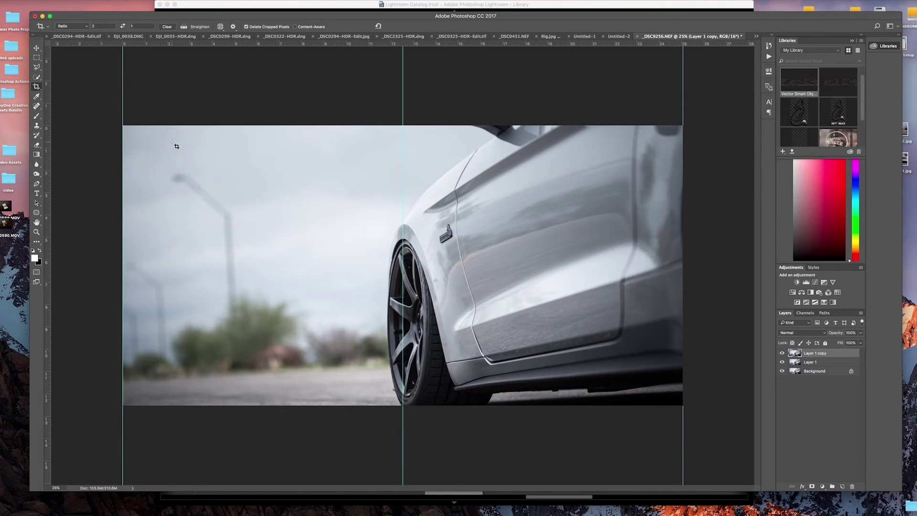
left_click(37, 48)
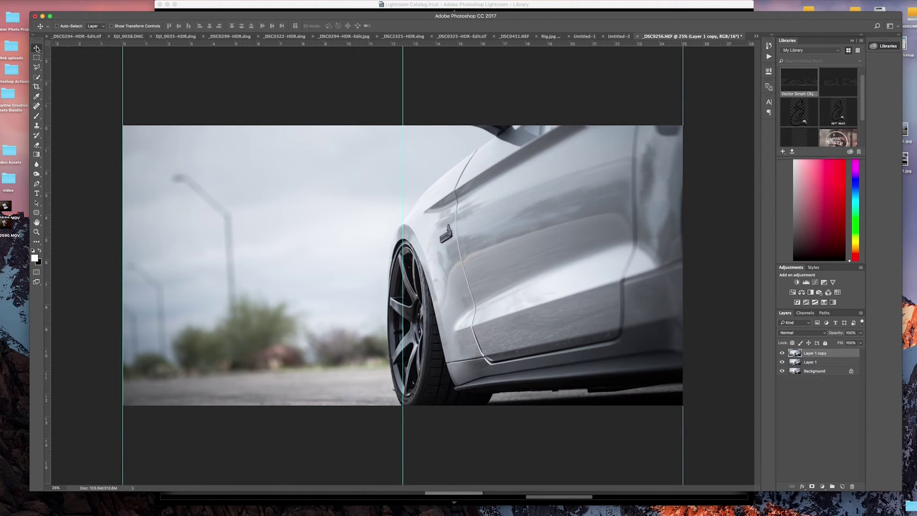
left_click_drag(433, 281, 704, 281)
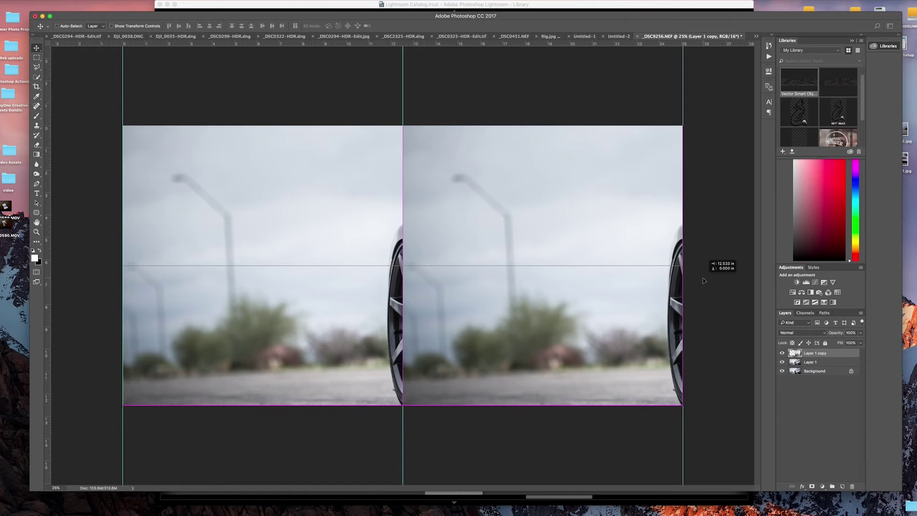
left_click_drag(703, 280, 703, 281)
left_click(797, 363)
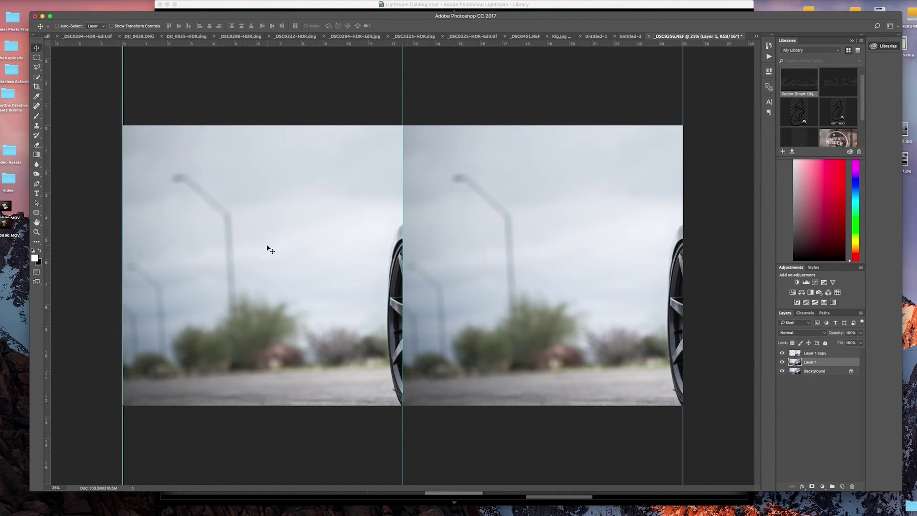
left_click(37, 87)
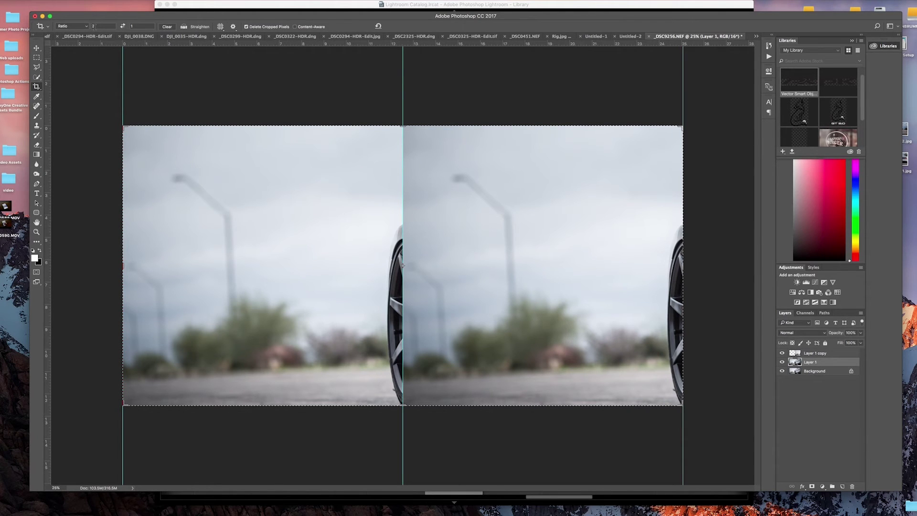
Step: Set a 1:1 square crop and slide the image so the box fits one guide column
left_click(86, 29)
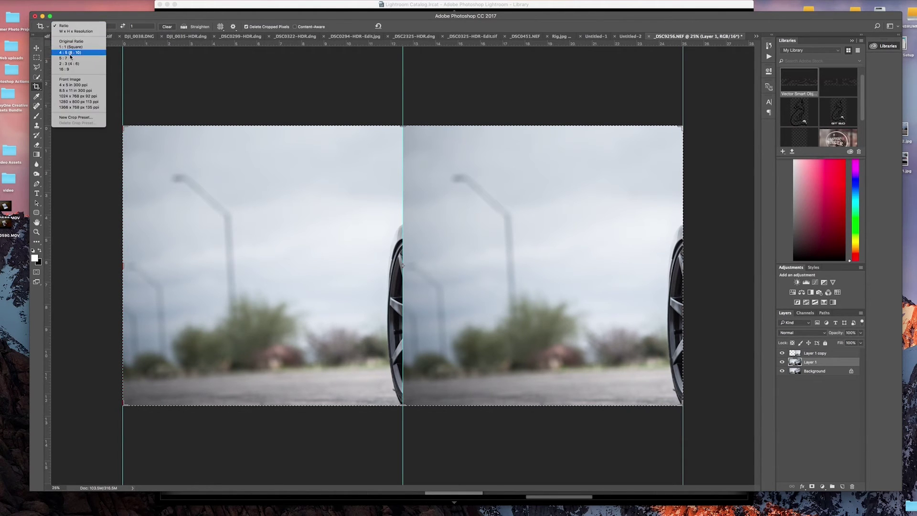
left_click(68, 48)
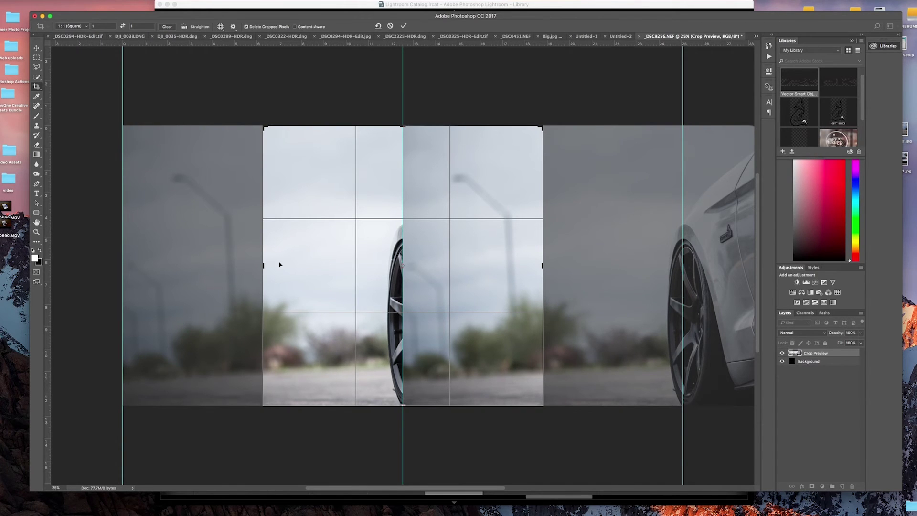
left_click_drag(279, 264, 140, 264)
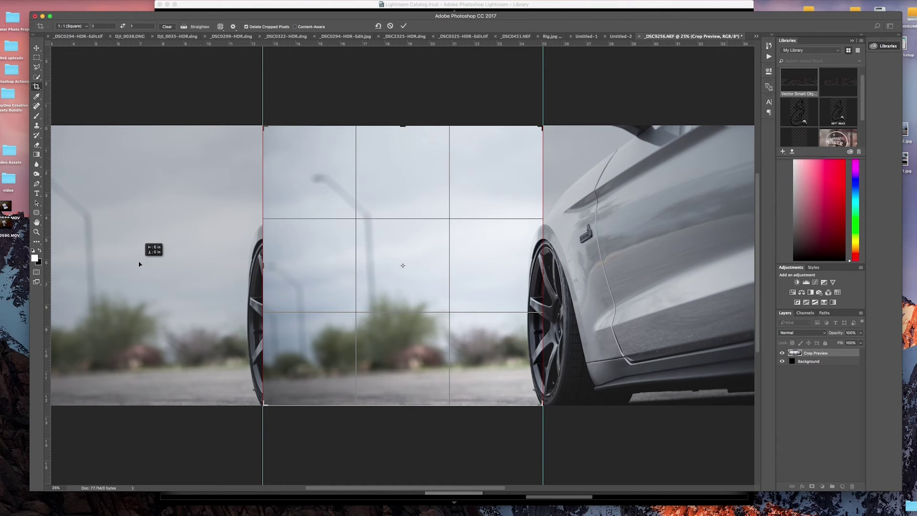
left_click_drag(139, 264, 139, 261)
Step: Commit the square crop and start a Save for Web (Legacy) export of Layer 1 copy
key("Return")
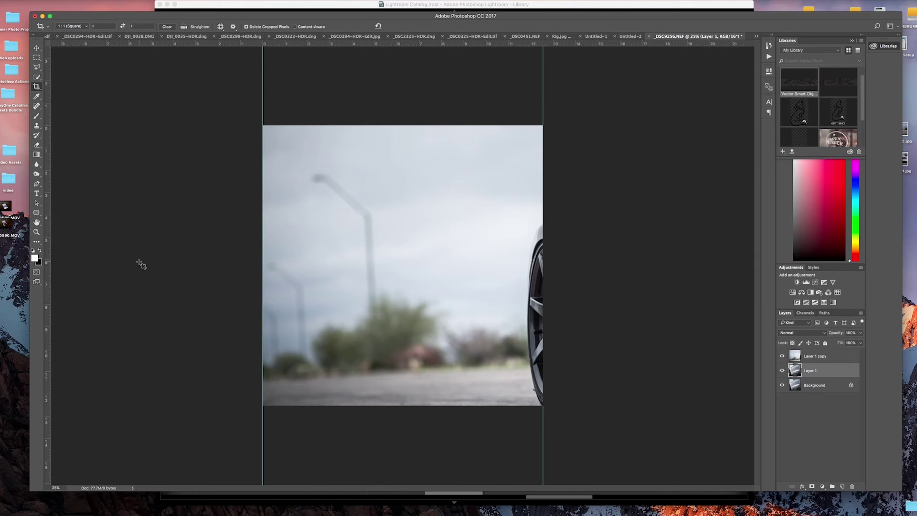
left_click(814, 355)
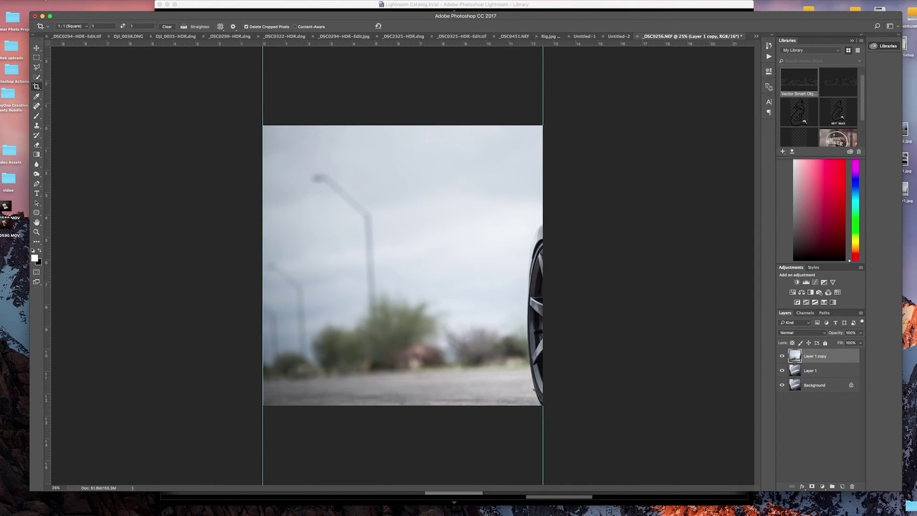
left_click(48, 1)
mouse_move(110, 98)
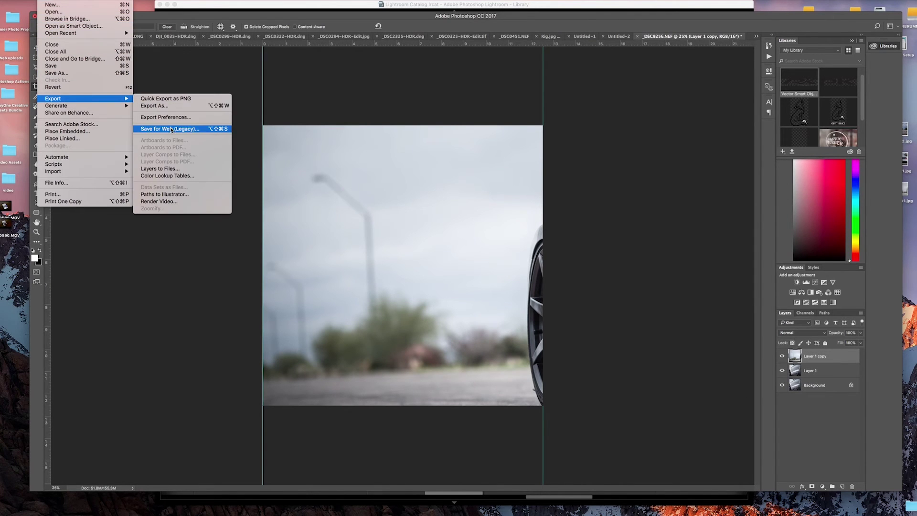
left_click(171, 130)
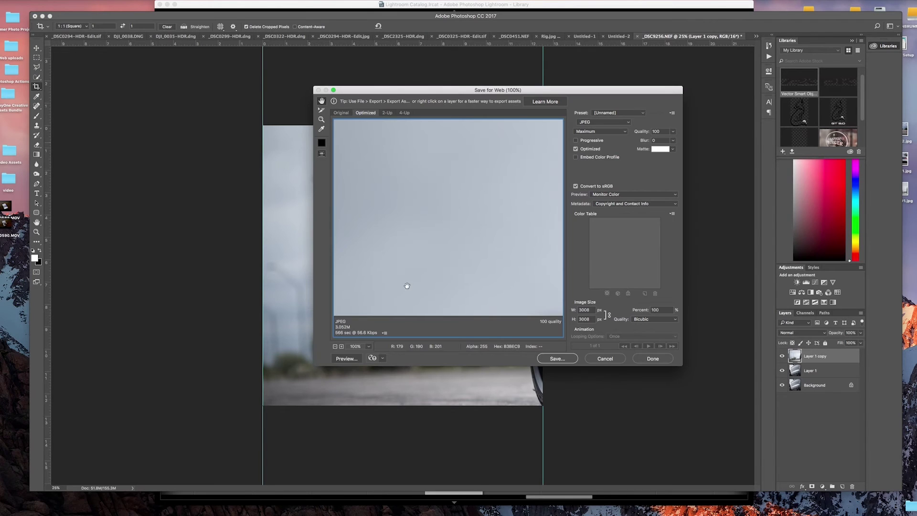
Step: Set the export width to 2048 px and save the JPEG as 1.jpg on the Desktop
left_click(592, 310)
type("204")
left_click(558, 359)
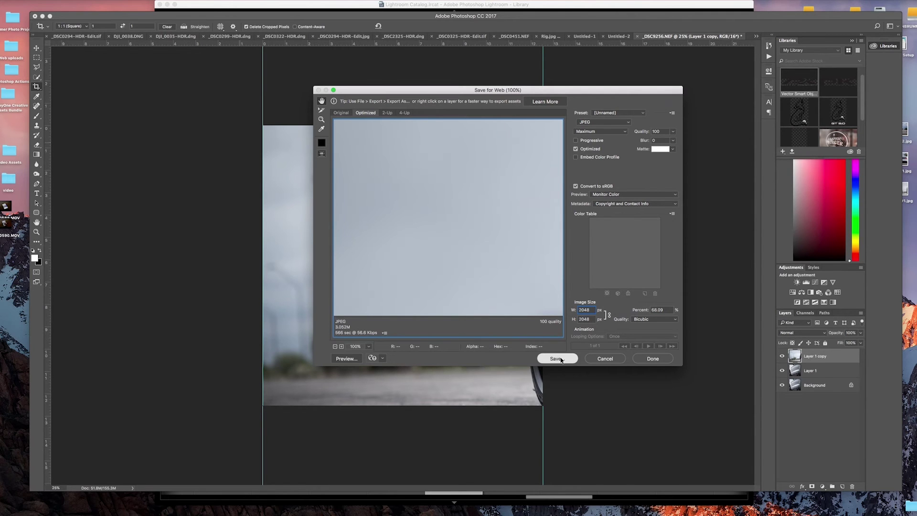
type("Photo#")
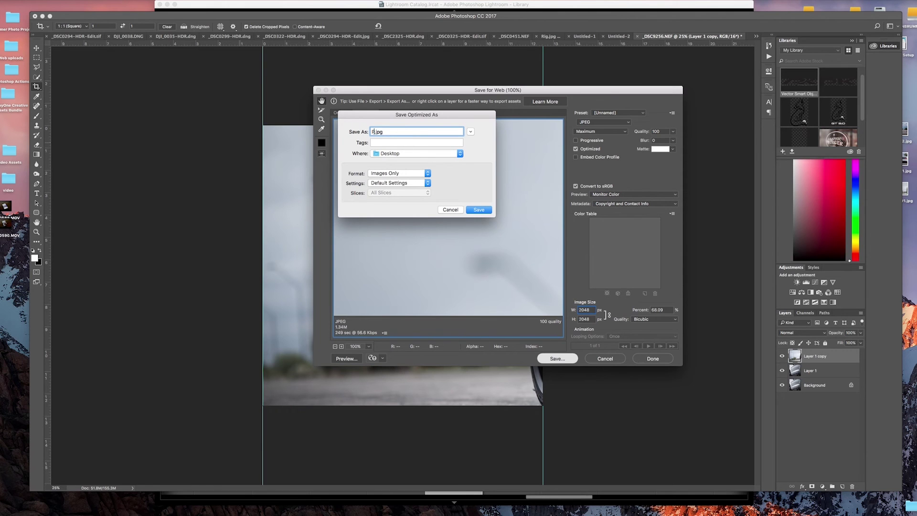
type("1")
key("BackSpace")
key("BackSpace")
key("BackSpace")
key("BackSpace")
key("BackSpace")
key("BackSpace")
key("BackSpace")
type("1")
left_click(479, 211)
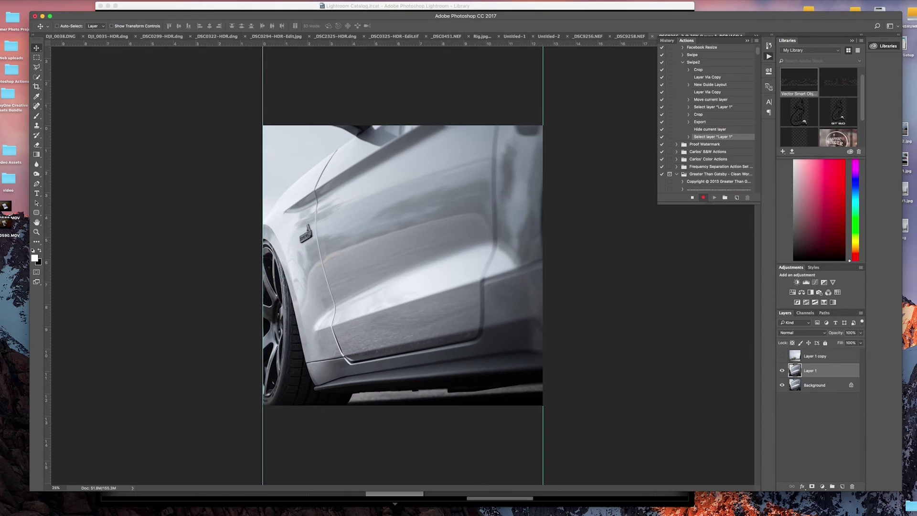
Step: Export the second square through Save for Web (Legacy) at 2048 px width
left_click(51, 2)
mouse_move(120, 99)
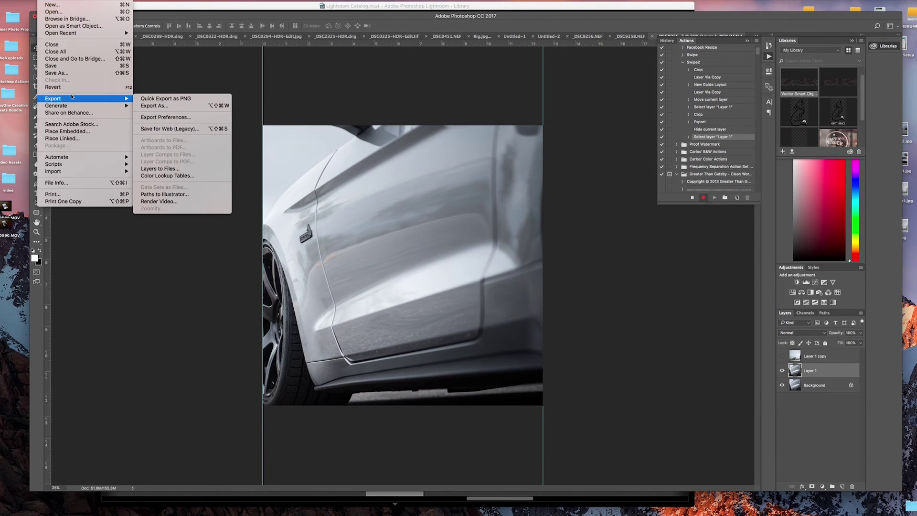
left_click(162, 128)
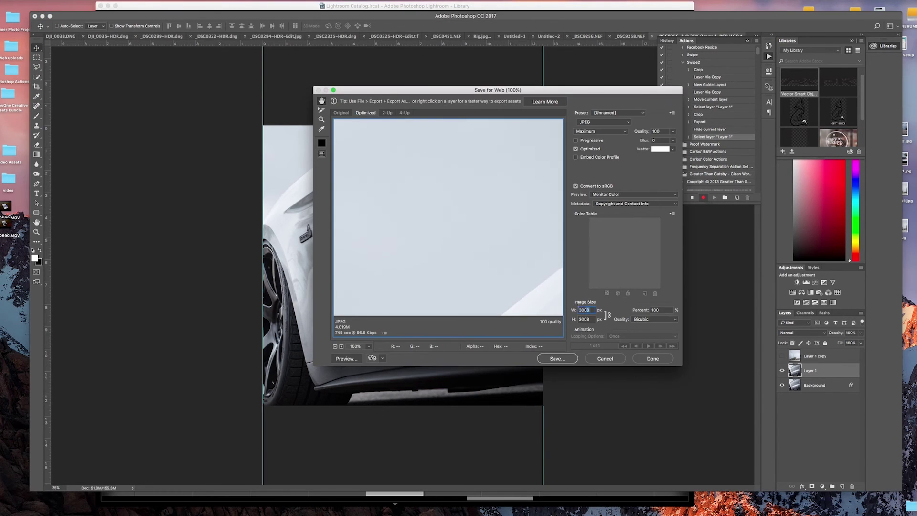
type("204")
left_click(560, 362)
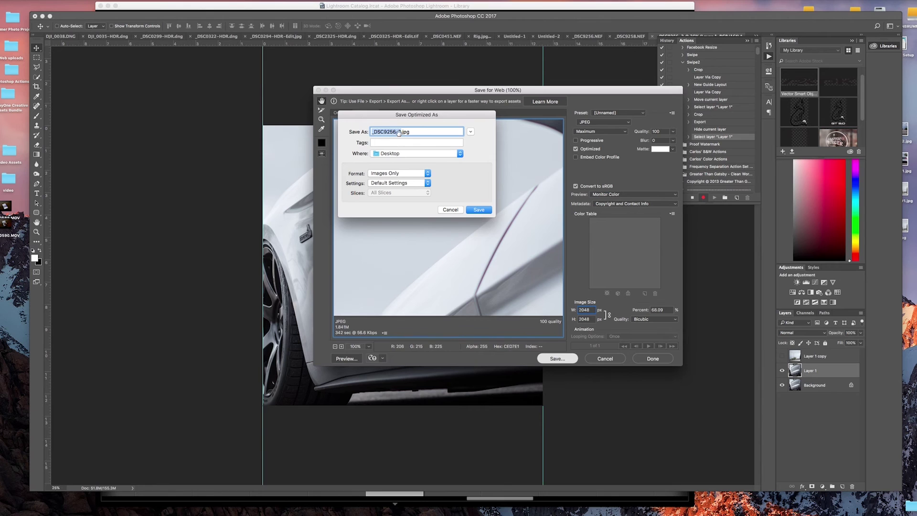
Step: Save it as 2.jpg, replacing the old file, and stop recording the Swipe2 action
left_click(400, 132)
left_click_drag(400, 132, 364, 132)
type("2")
left_click(484, 210)
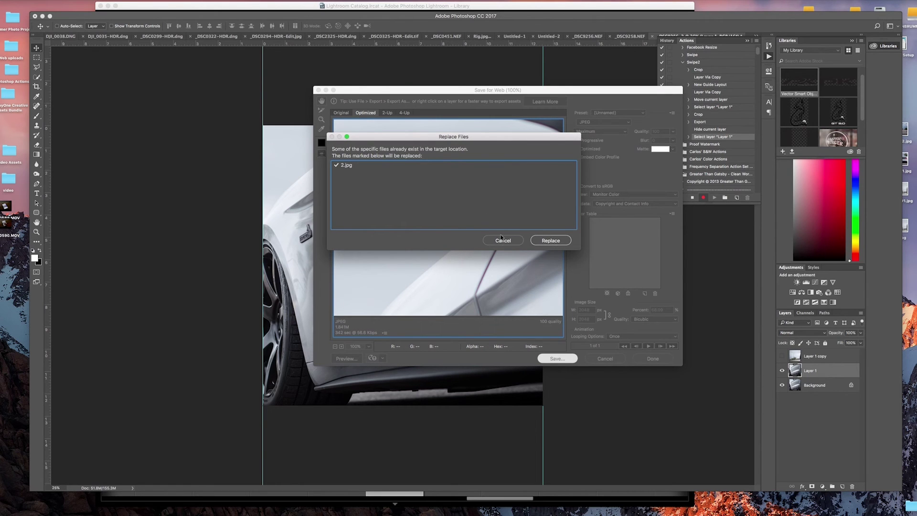
left_click(551, 240)
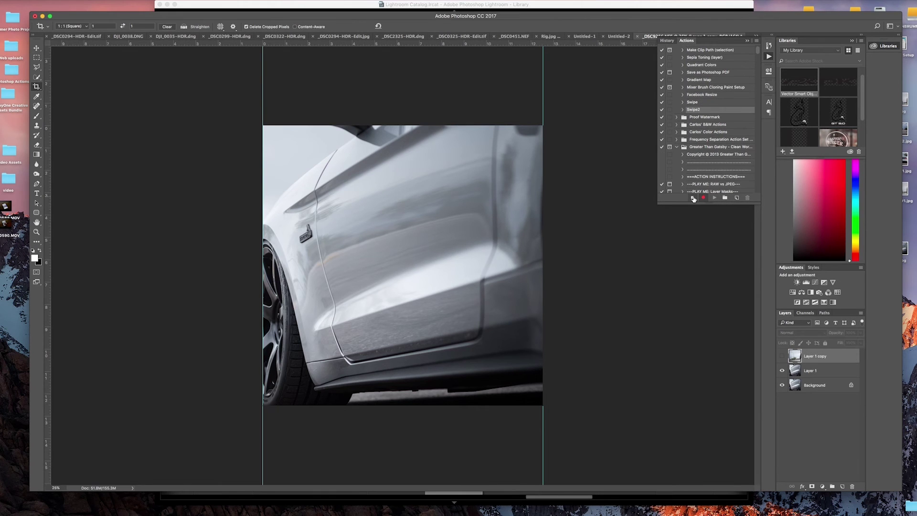
left_click(694, 198)
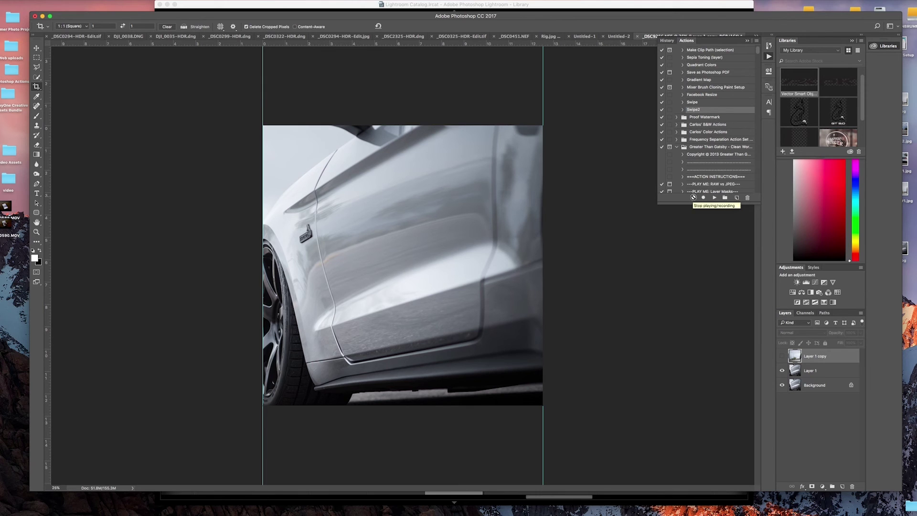
left_click(747, 41)
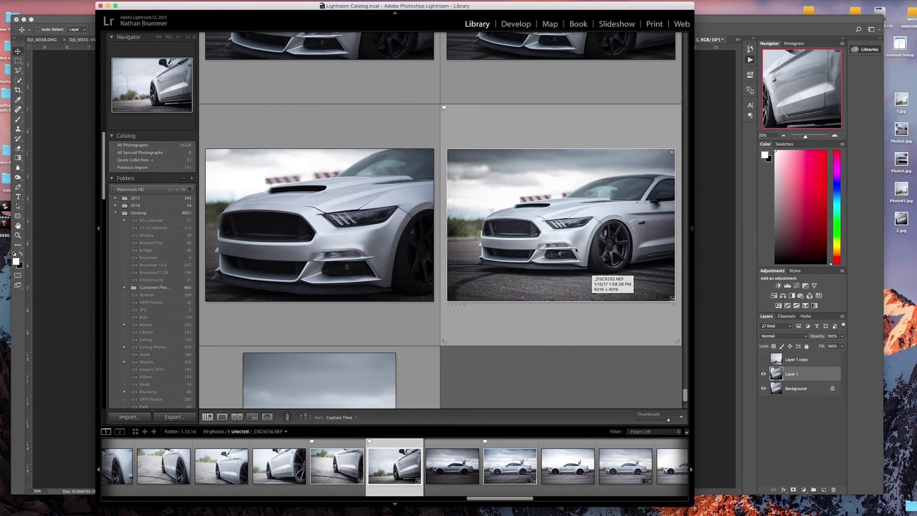
Step: Send the front three-quarter Mustang photo _DSC9282.NEF to Photoshop CC 2017 through Edit In
right_click(565, 232)
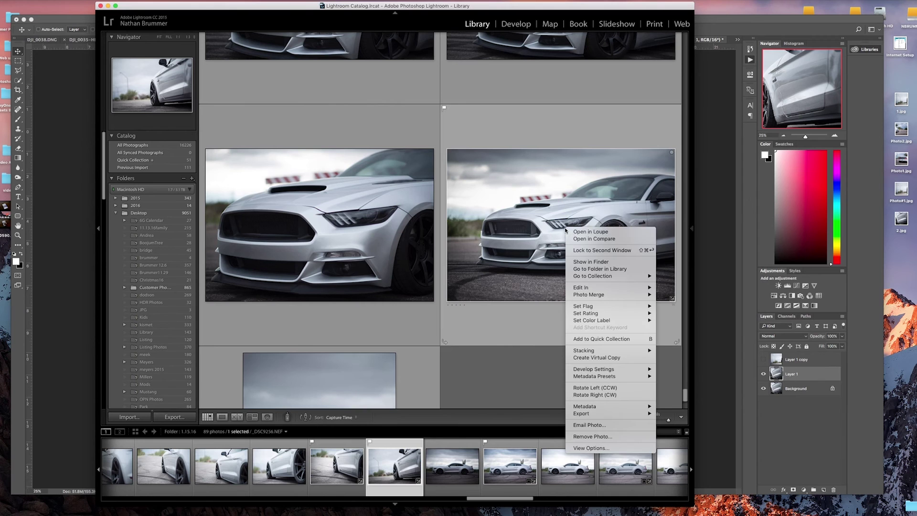
mouse_move(587, 288)
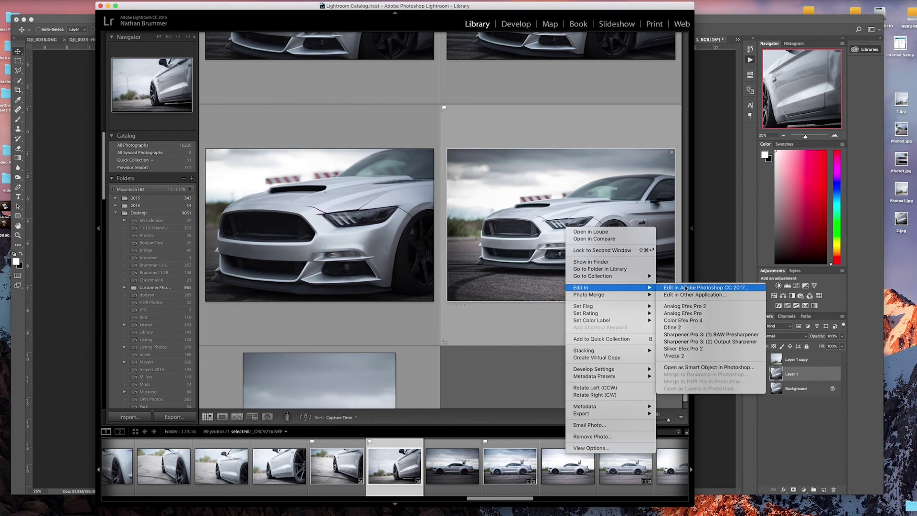
left_click(688, 287)
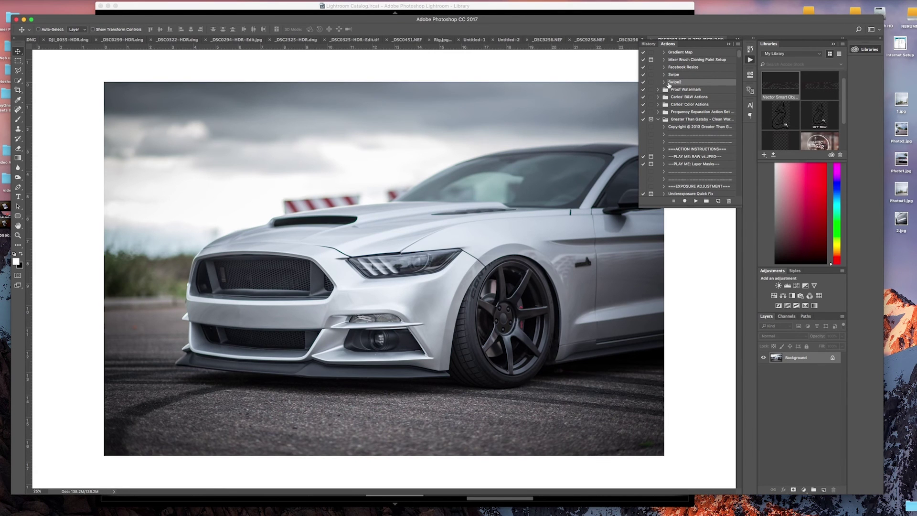
Step: Play the Swipe2 action on the Mustang photo, then place the new 1.jpg beside 2.jpg on the Desktop
left_click(664, 82)
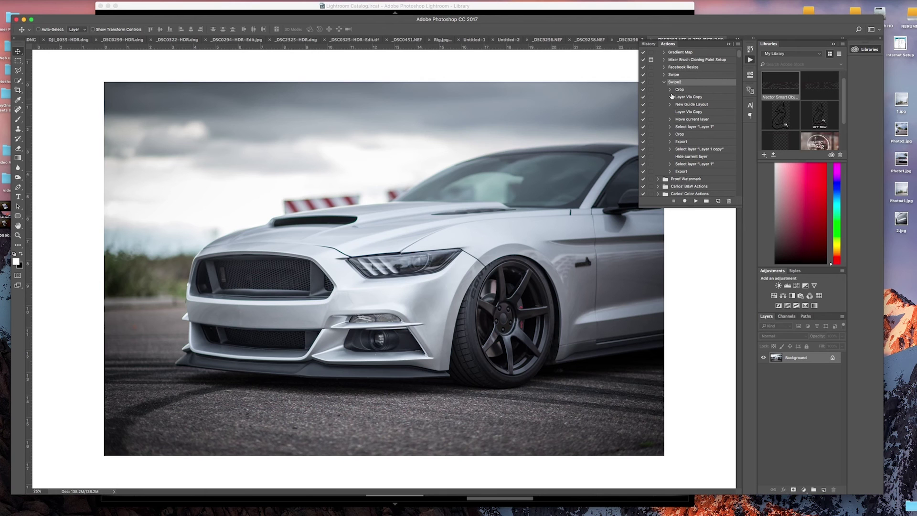
left_click(694, 202)
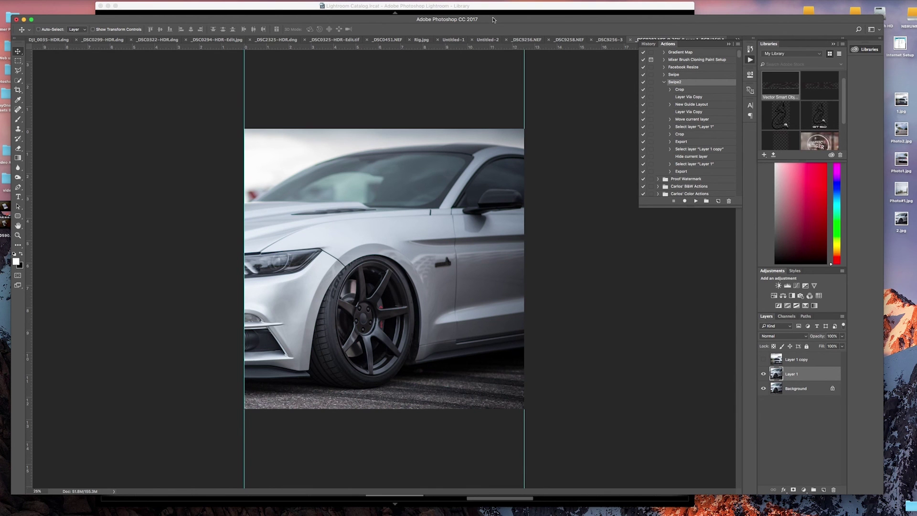
left_click_drag(493, 19, 455, 20)
left_click_drag(901, 100, 882, 219)
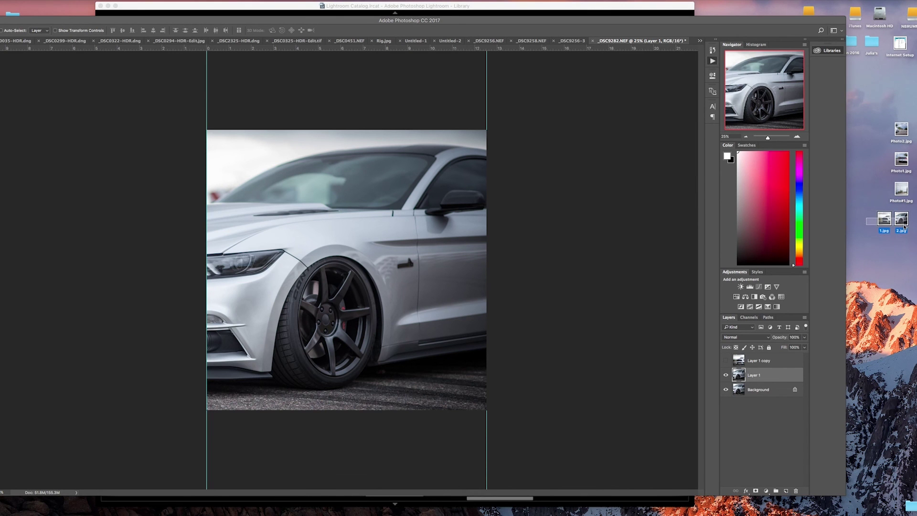
Step: Quick Look 1.jpg and 2.jpg together as an index sheet to confirm the halves join seamlessly
left_click(902, 221, "super")
right_click(902, 222)
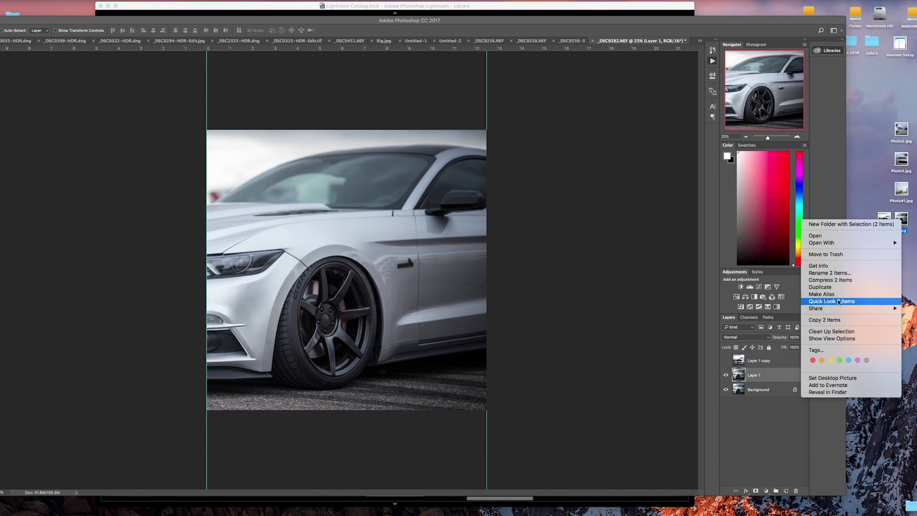
left_click(735, 278)
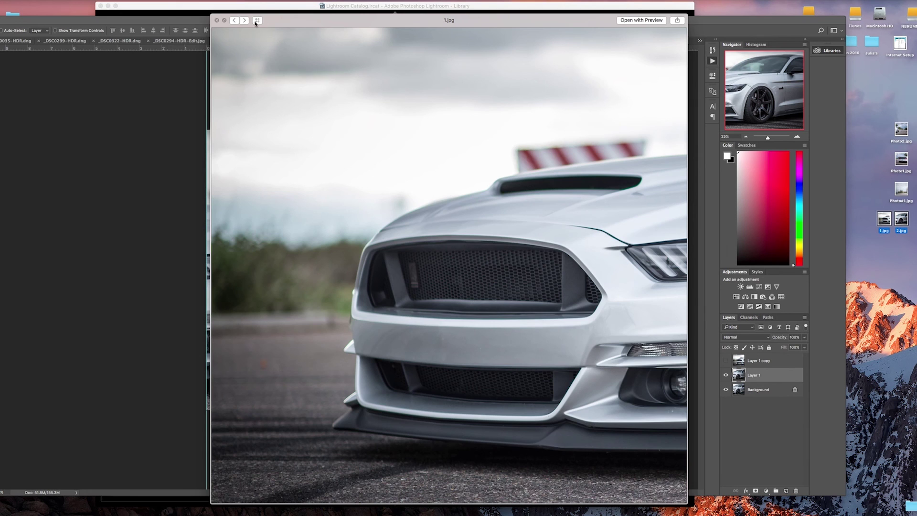
left_click(257, 21)
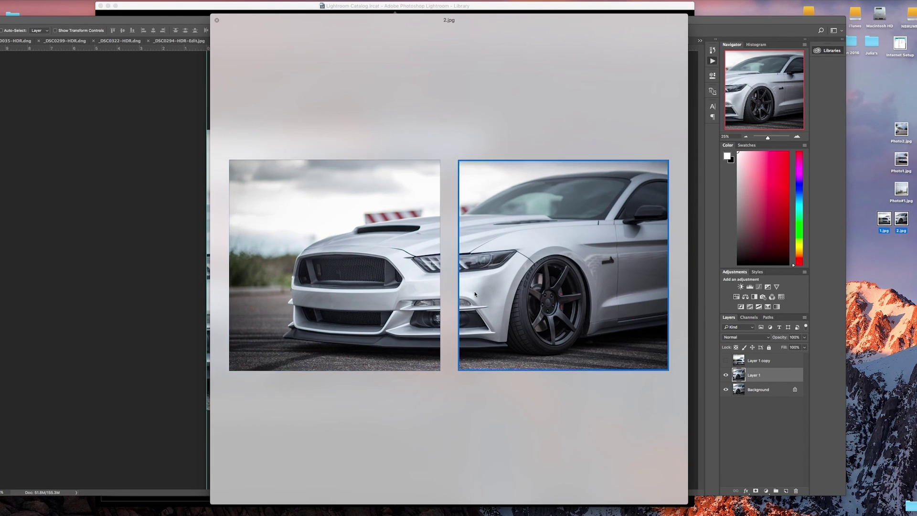
left_click(430, 305)
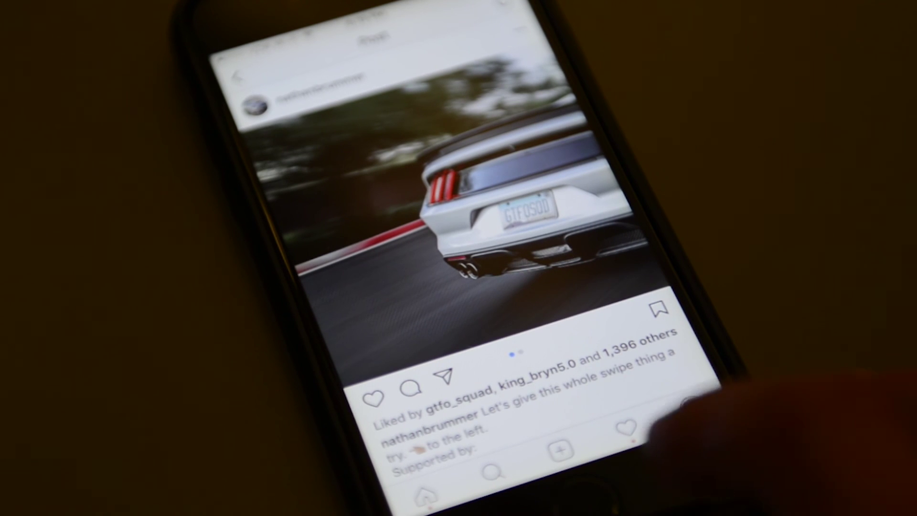
Step: Select the rear Mustang and white car side photos for a multi-photo post and reach the filter step
left_click(560, 450)
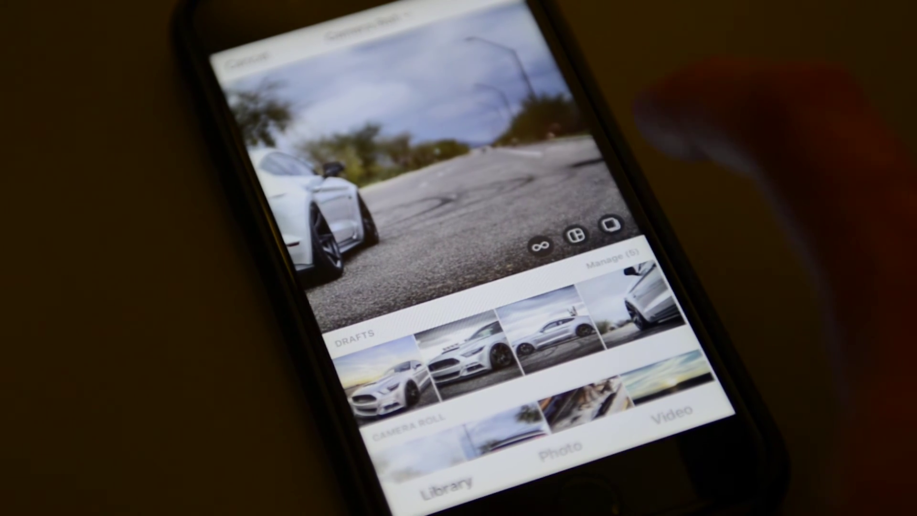
left_click(614, 223)
scroll(530, 334, "down", 3)
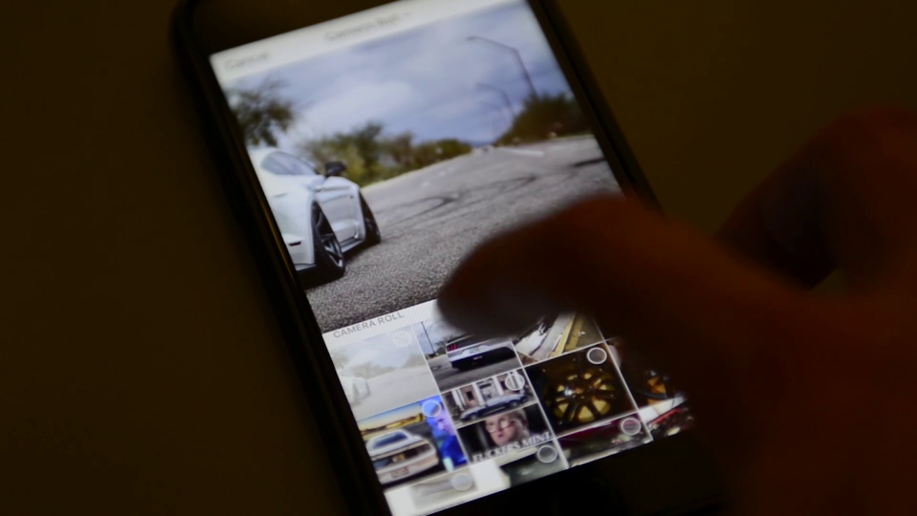
left_click(472, 348)
left_click(356, 378)
scroll(477, 334, "up", 3)
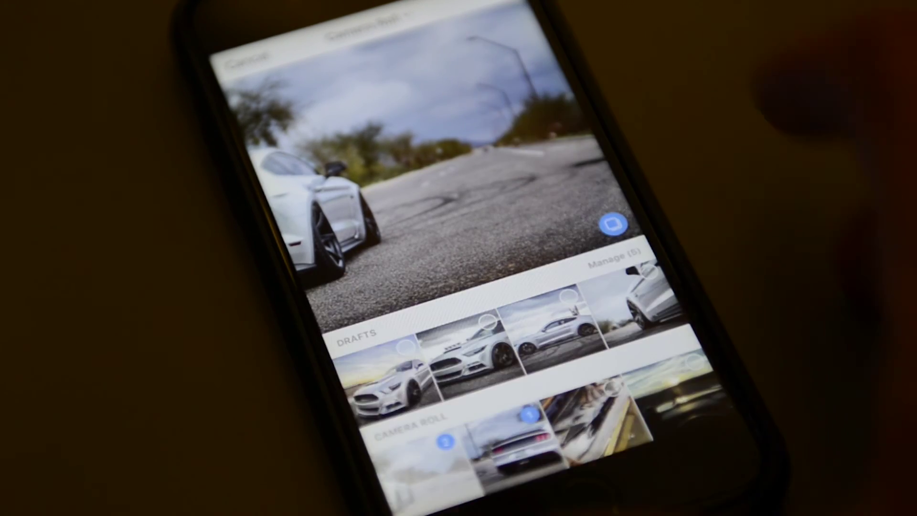
left_click(511, 4)
left_click_drag(501, 152, 592, 162)
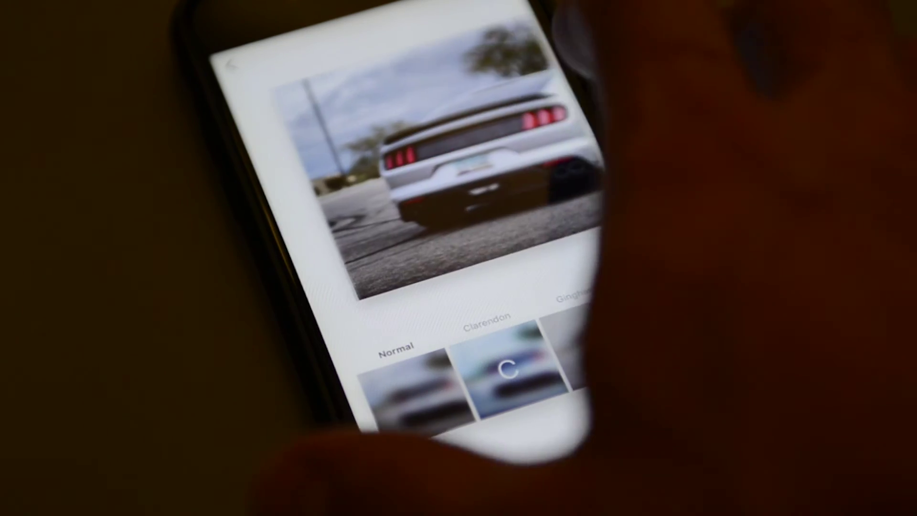